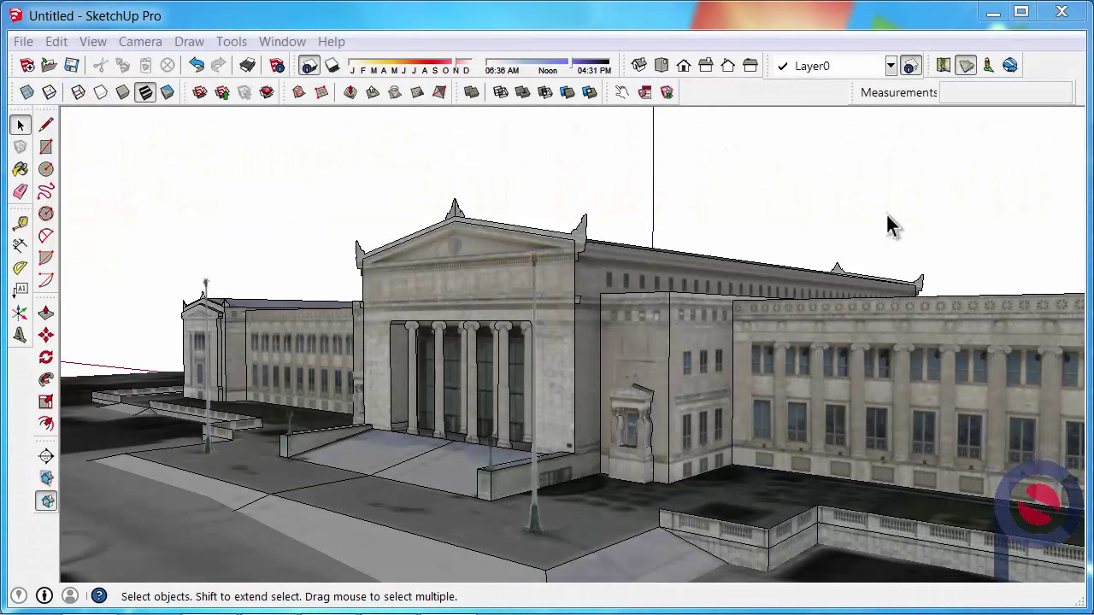
Step: Enable the Camera toolbar under View > Toolbars so it floats over the museum model
click(794, 15)
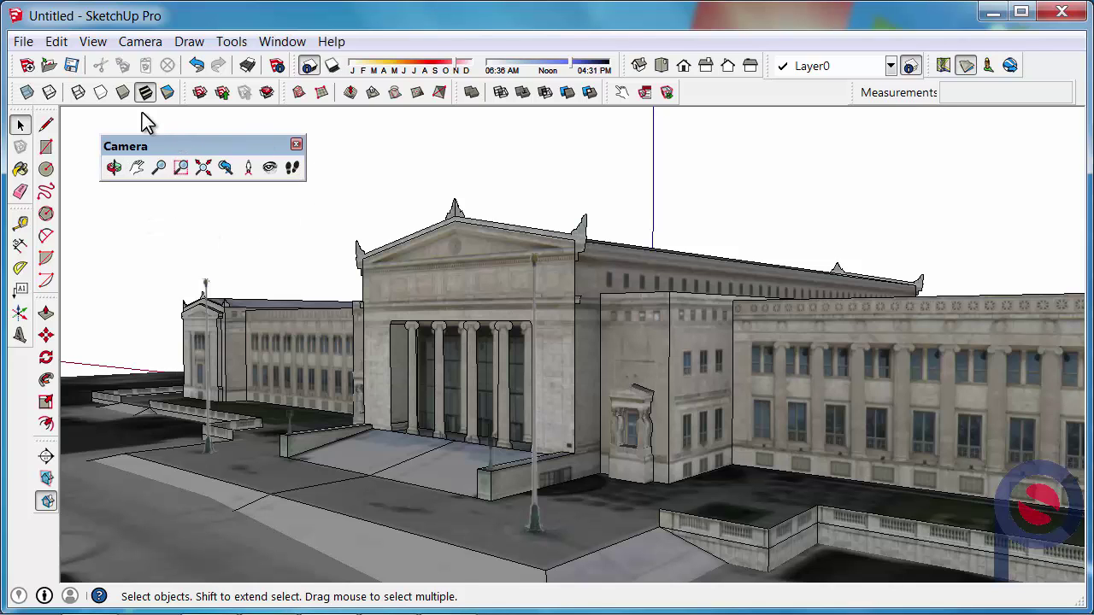
click(92, 42)
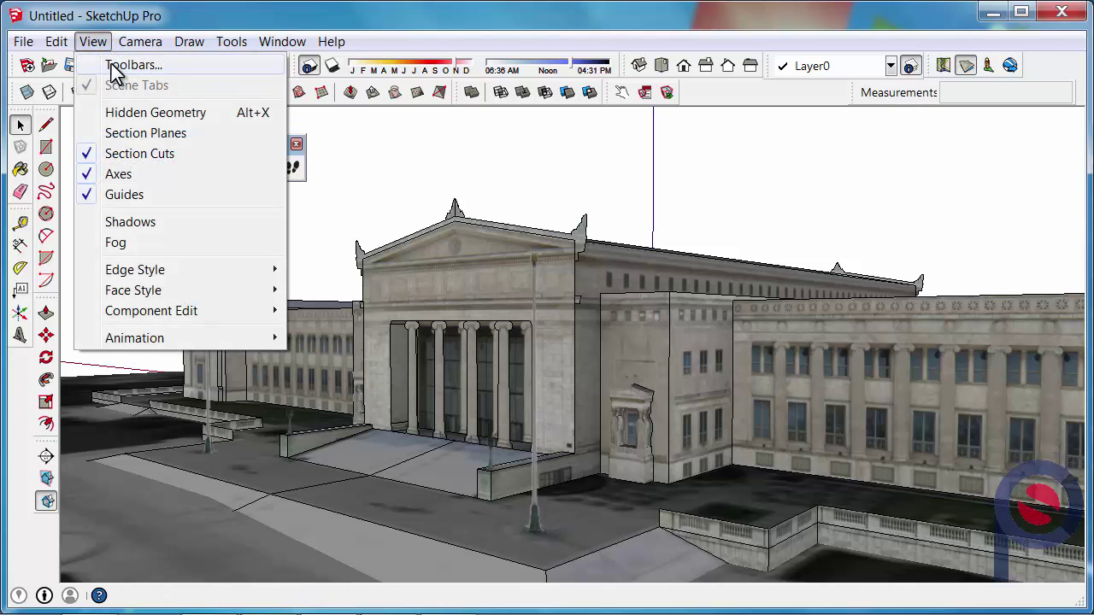
click(116, 68)
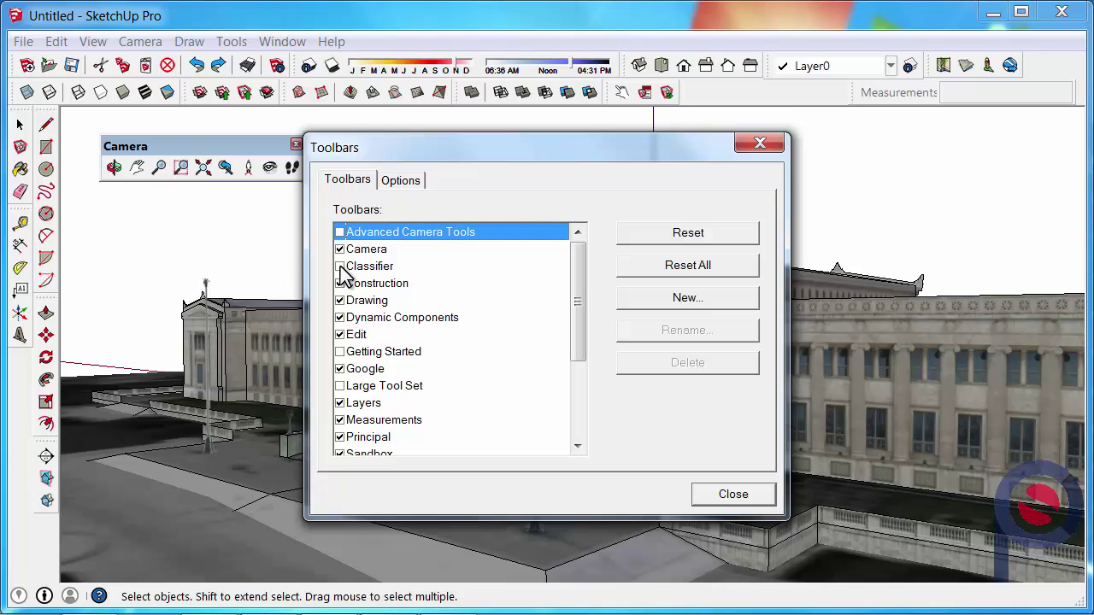
click(699, 495)
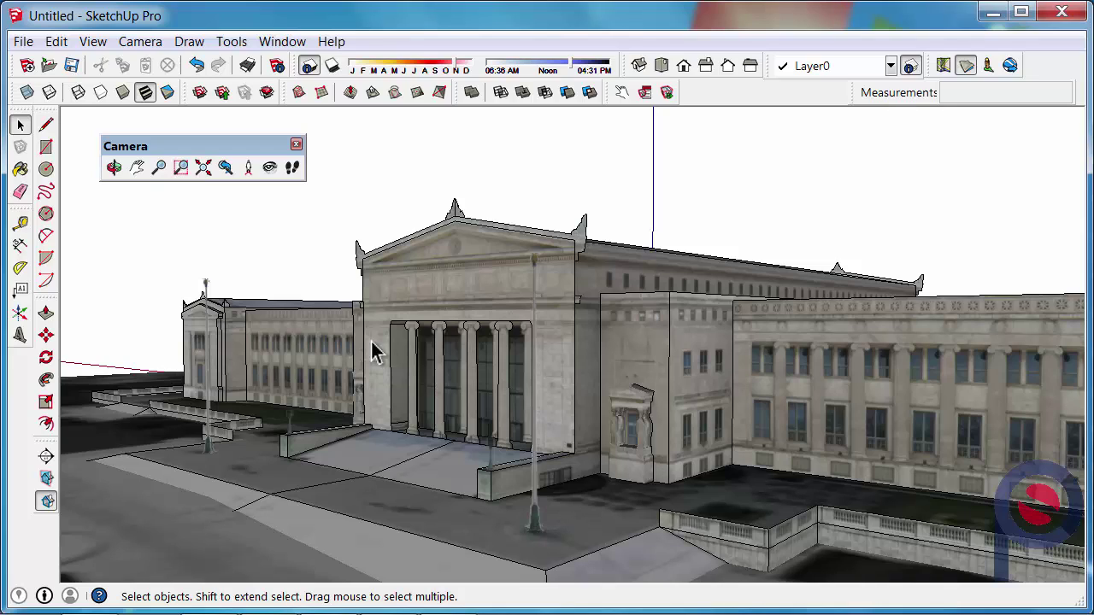
Step: Pan the view with the Pan tool until the whole museum sits framed on the right
click(137, 168)
drag(689, 415, 579, 450)
drag(342, 483, 1005, 273)
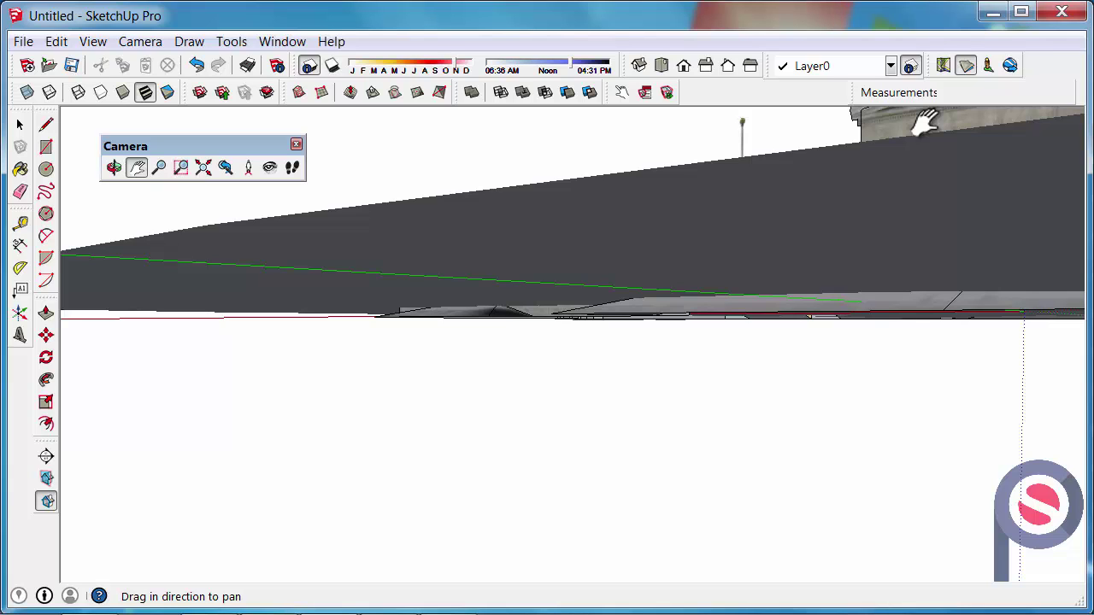
drag(925, 123, 468, 246)
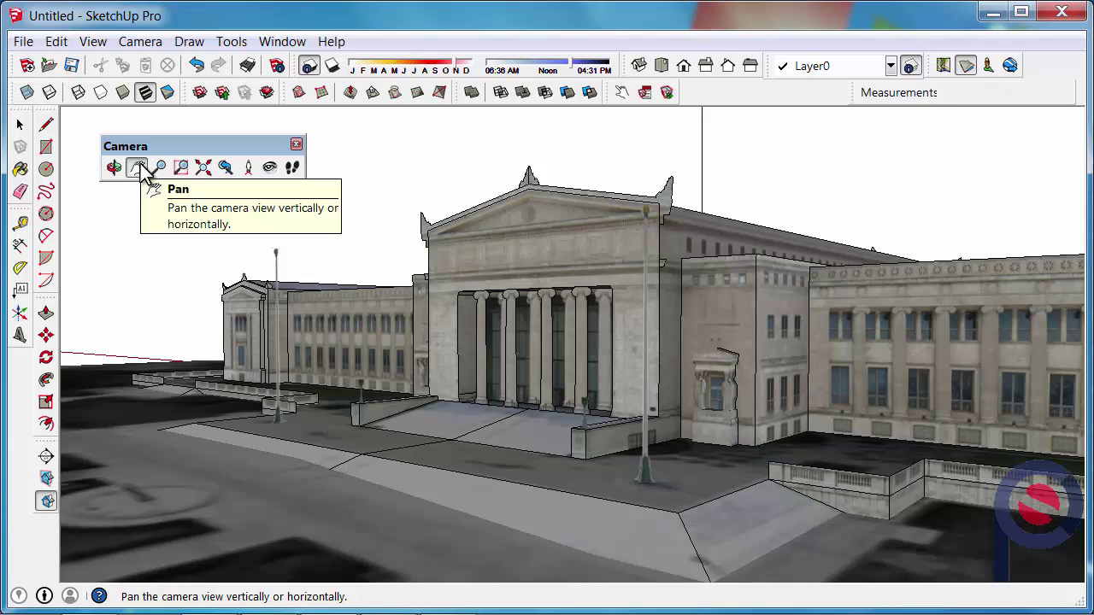
Step: Switch back to the Select arrow tool
click(17, 125)
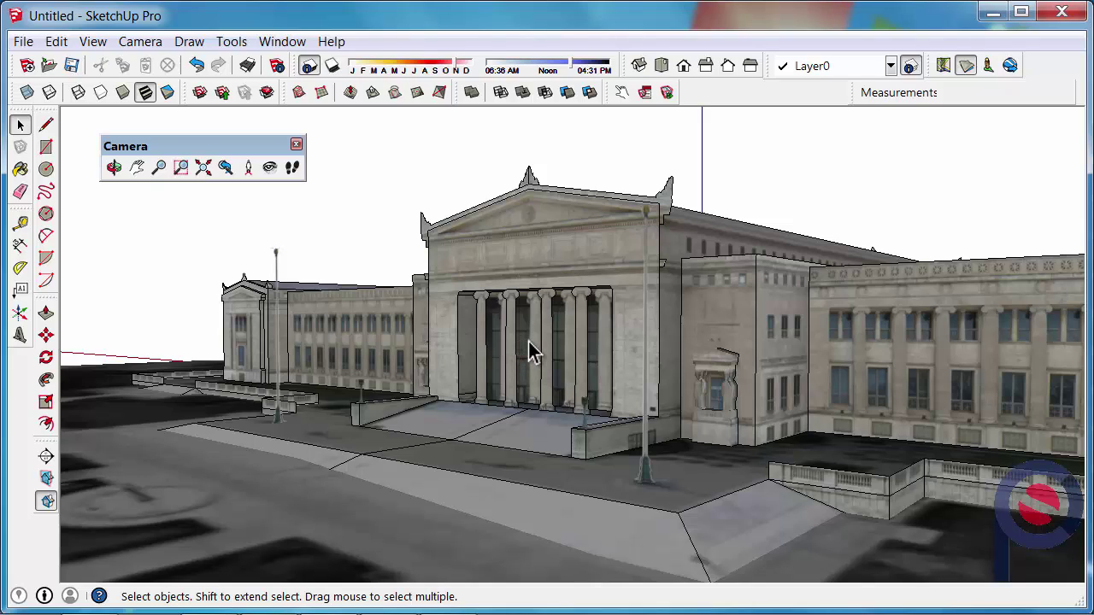
Step: Orbit around the museum and Shift-pan it left, down, then back right
key(o)
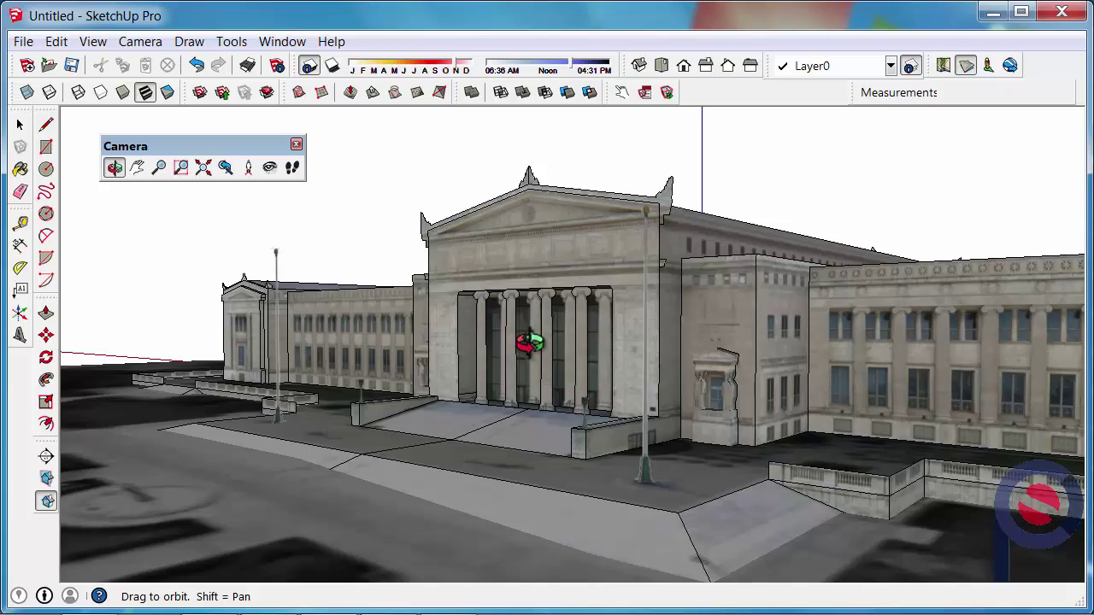
drag(530, 343, 564, 333)
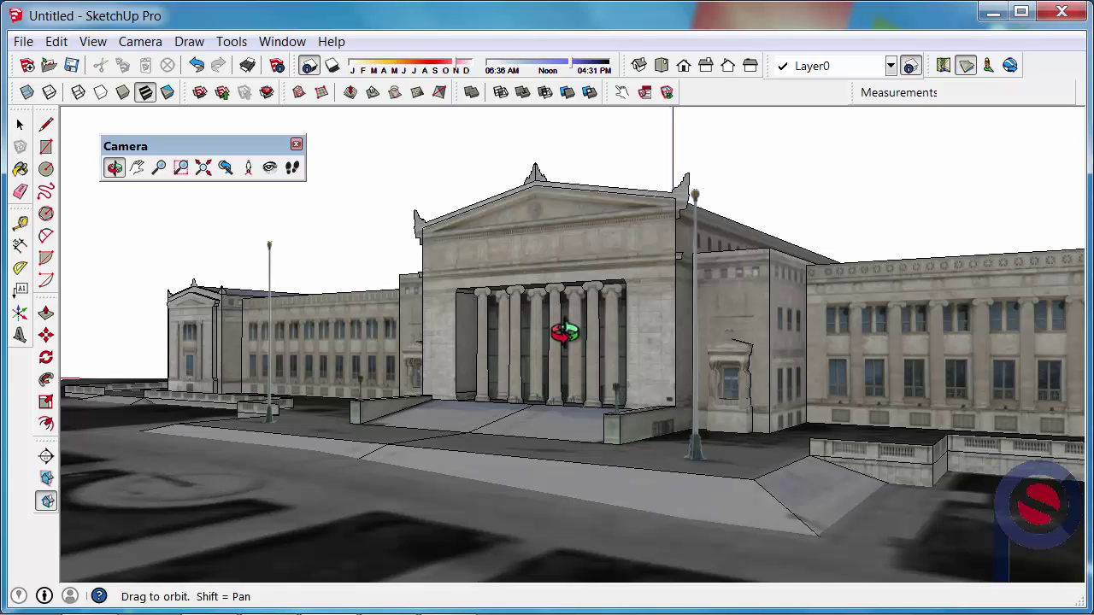
key(shift)
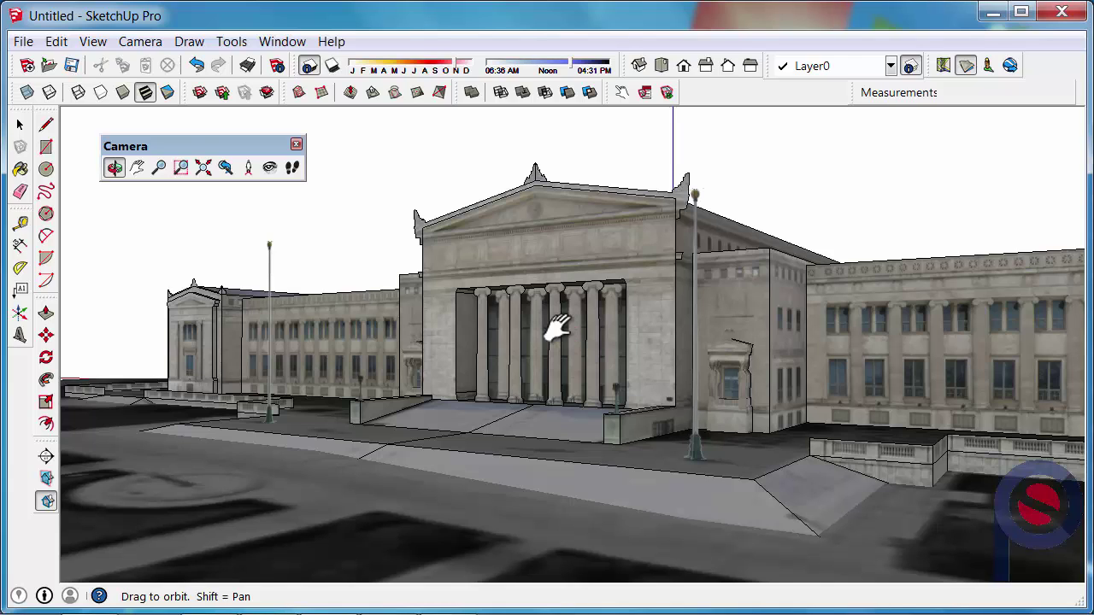
shift+drag(558, 327, 547, 354)
key(space)
key(o)
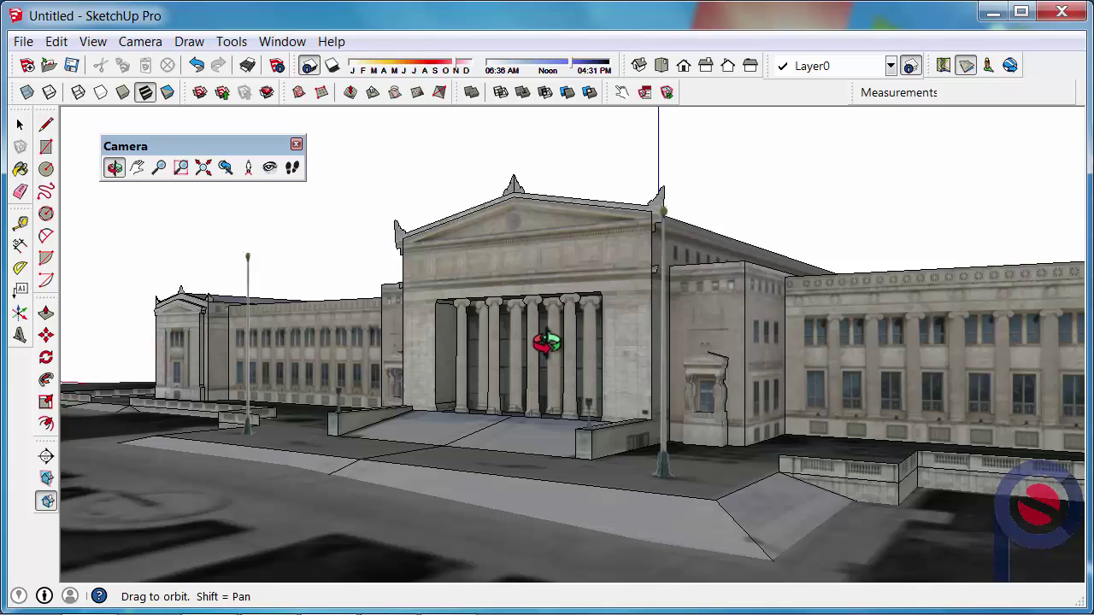
shift+drag(540, 337, 567, 349)
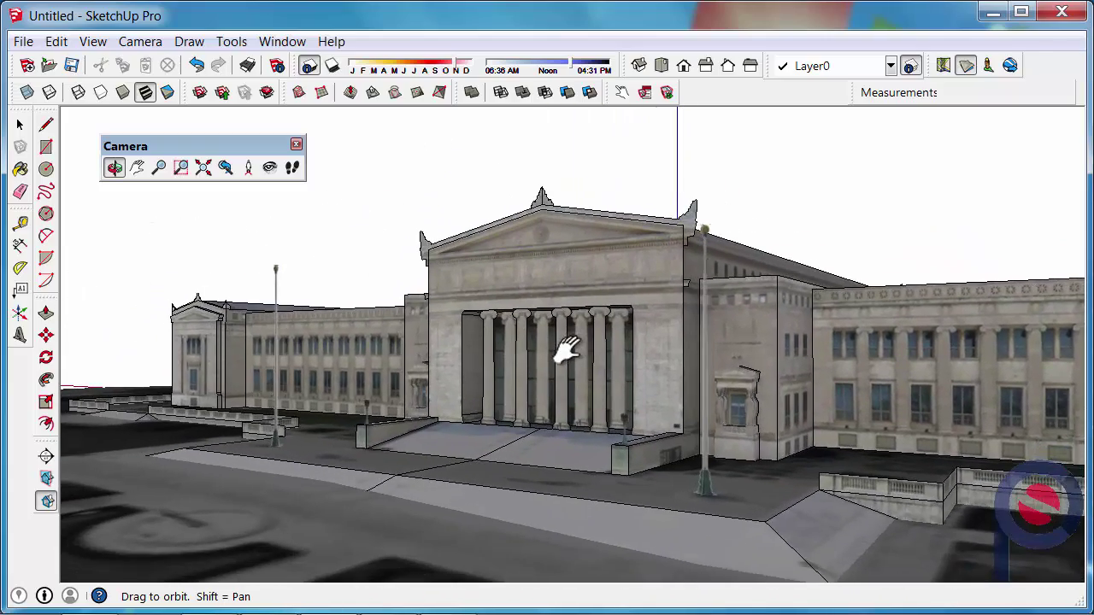
drag(439, 354, 511, 348)
Step: Orbit and pan to a closer, head-on view of the columned portico and front steps
middle_drag(511, 348, 579, 354)
middle_drag(464, 348, 478, 351)
shift+drag(473, 347, 665, 353)
key(space)
middle_drag(606, 366, 635, 366)
key(o)
mouse_move(627, 371)
mouse_down()
mouse_move(694, 359)
mouse_move(630, 359)
mouse_up()
key(space)
middle_drag(764, 367, 602, 370)
Step: Zoom in and nudge the orbit to face the museum entrance head-on
scroll(606, 371, up, 2)
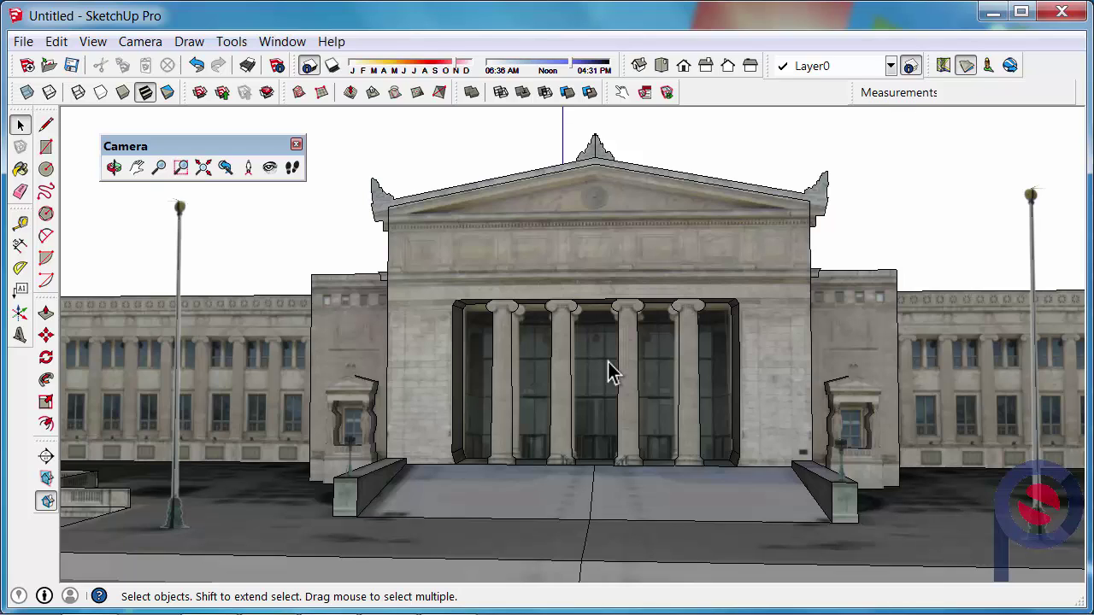
key(o)
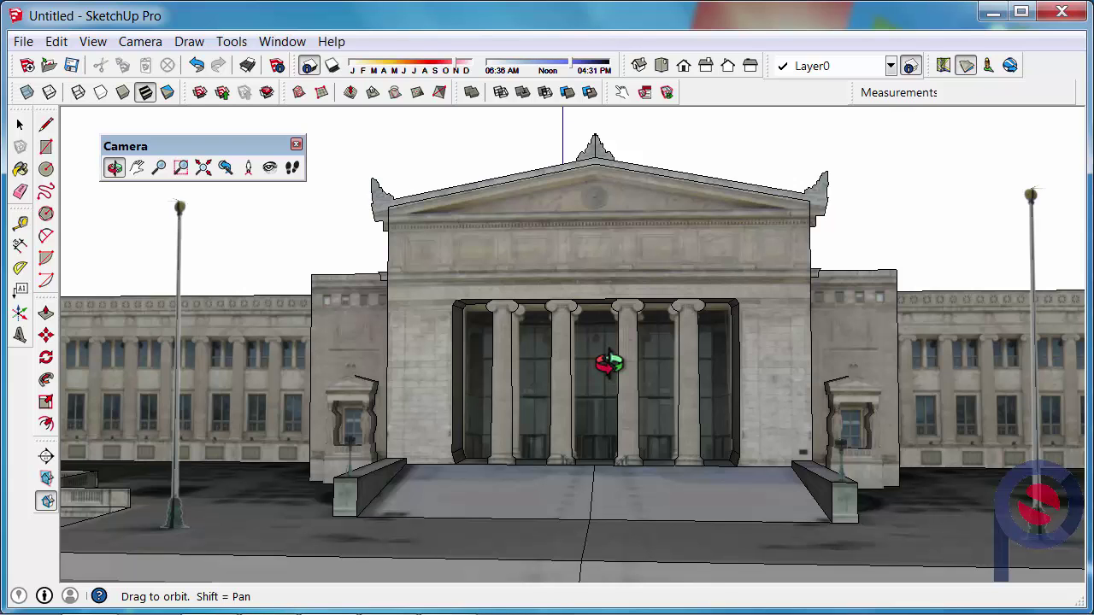
mouse_move(608, 363)
mouse_down()
mouse_move(532, 354)
mouse_move(454, 385)
mouse_move(620, 398)
mouse_move(590, 345)
mouse_move(606, 359)
mouse_up()
key(space)
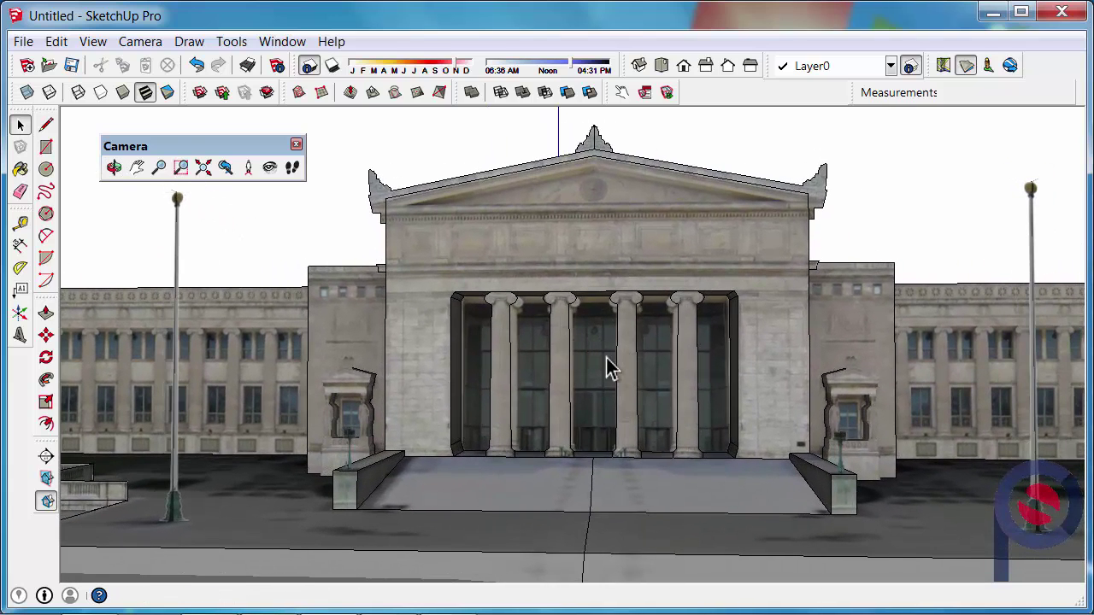
Step: Orbit to an angled front-left view showing the portico and long left wing
key(o)
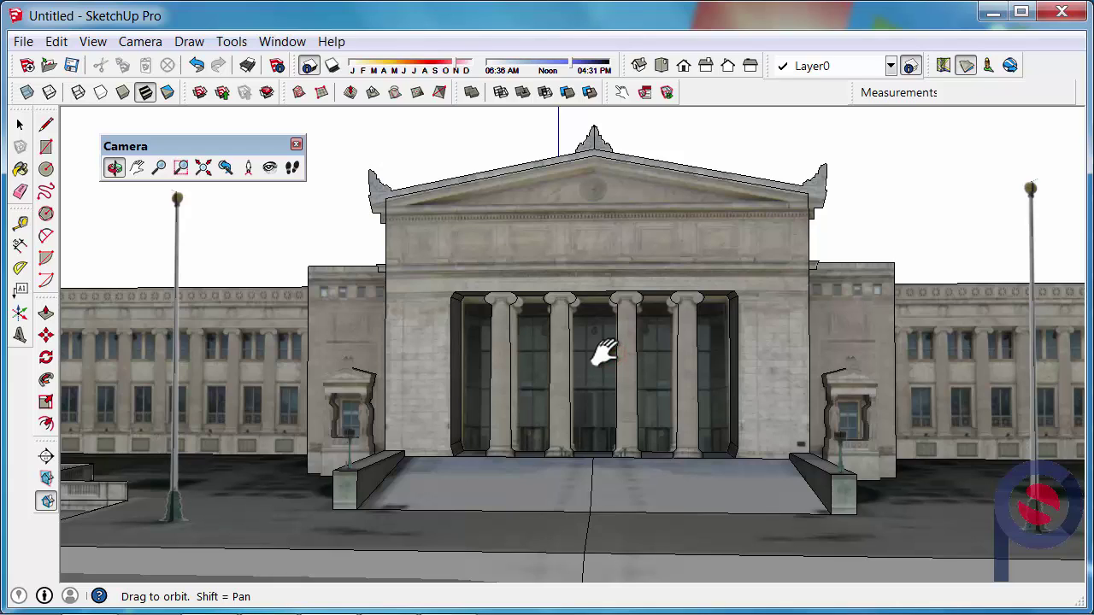
shift+drag(605, 352, 731, 375)
key(space)
middle_drag(730, 374, 505, 409)
scroll(692, 325, down, 2)
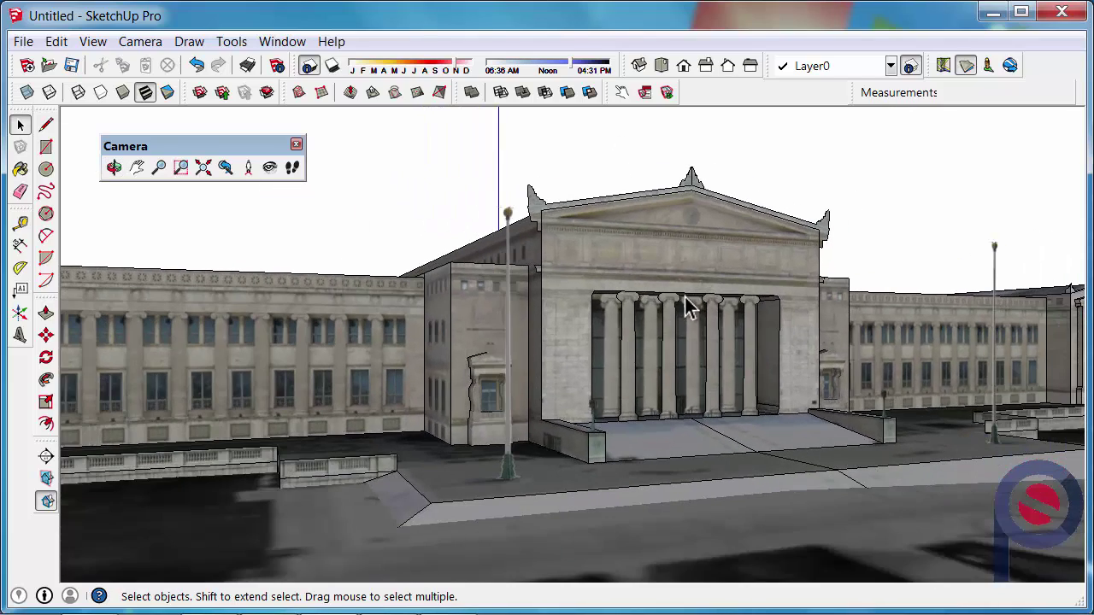
Step: Zoom in and out and orbit the camera around the museum
scroll(710, 329, up, 3)
scroll(675, 324, down, 2)
middle_drag(884, 335, 573, 361)
scroll(645, 358, up, 3)
middle_drag(757, 371, 728, 383)
Step: Snap to the standard Back view, then orbit to an angled front-right portico view
key(F4)
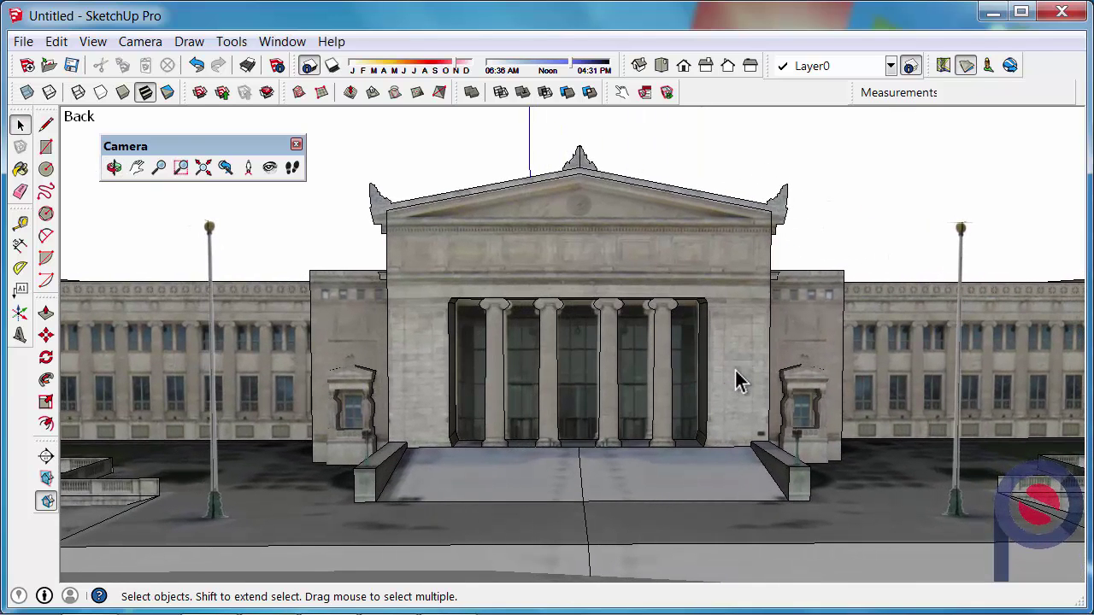
scroll(628, 324, up, 1)
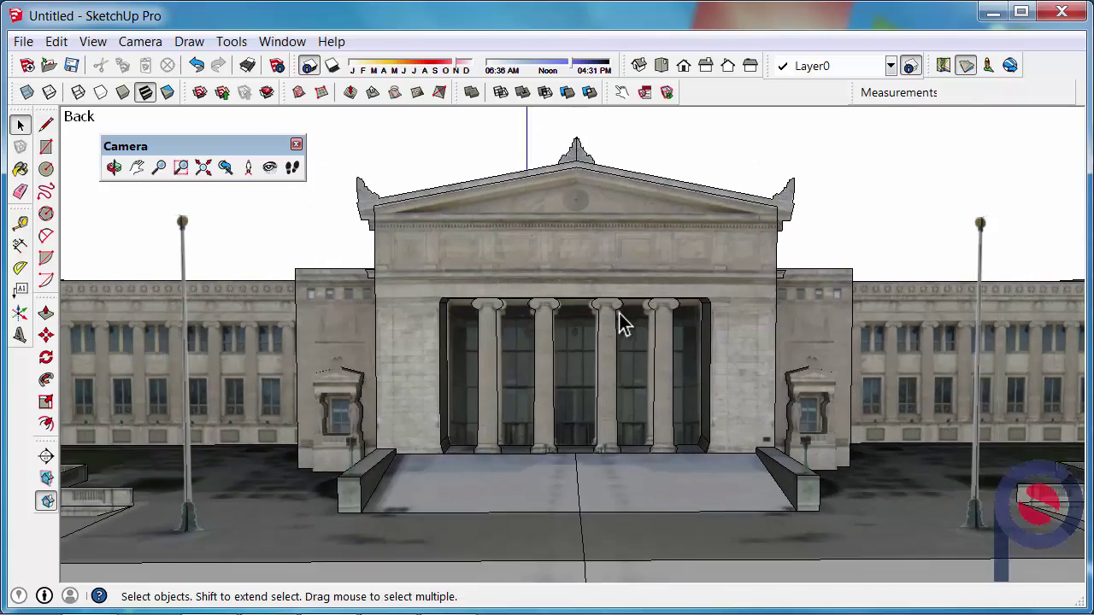
middle_drag(827, 310, 618, 320)
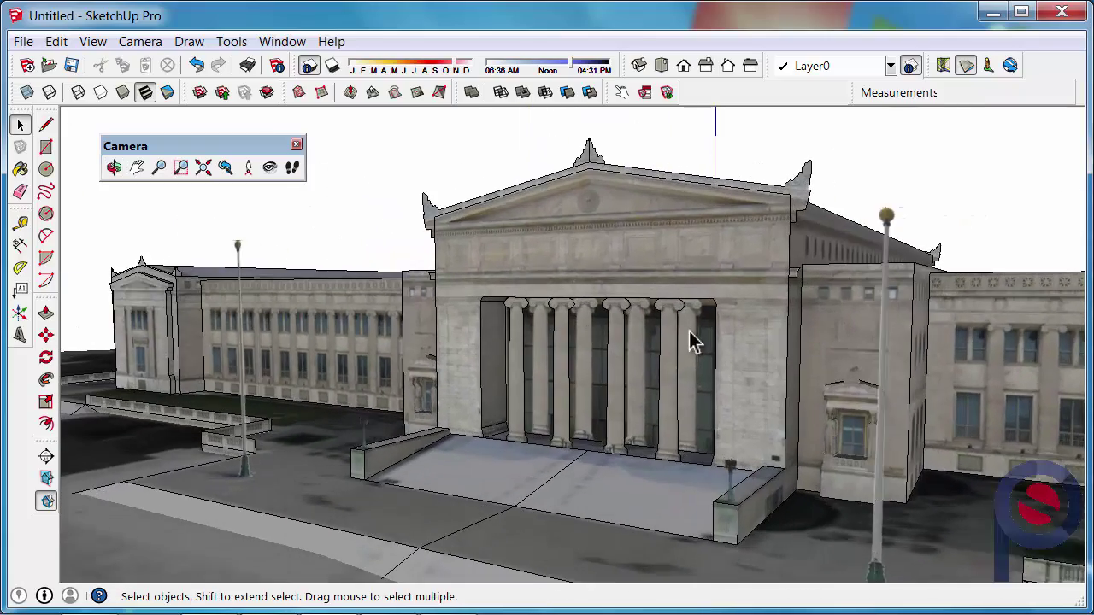
Step: Orbit to a front-left view and pan the museum right and down
middle_drag(540, 343, 579, 334)
middle_drag(464, 337, 551, 340)
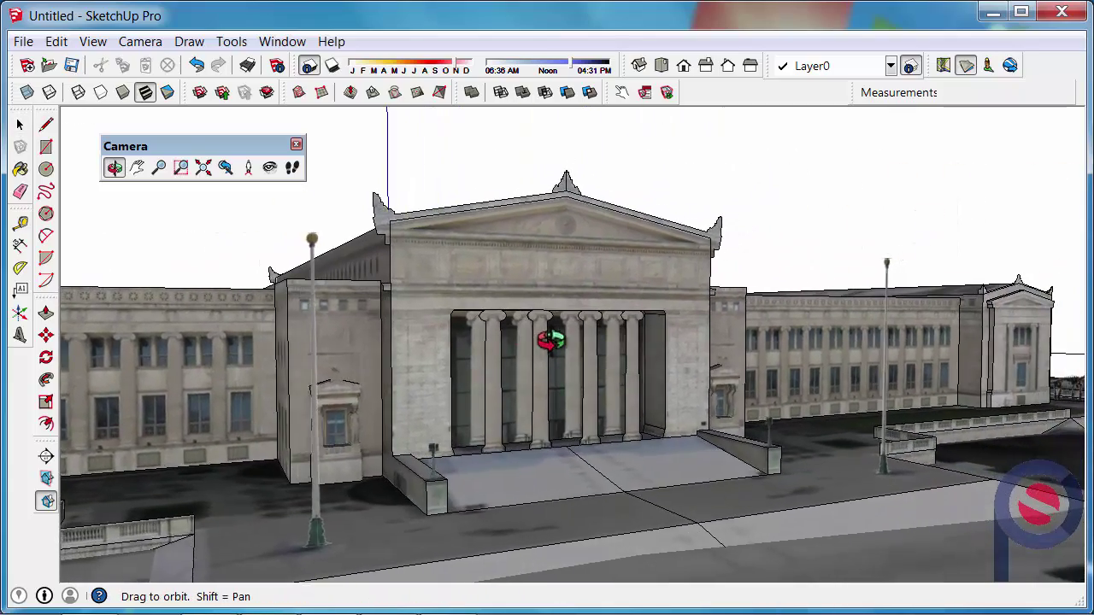
shift+drag(568, 342, 669, 376)
Step: Snap to the Back view, then zoom and orbit to a close angled portico view
key(b)
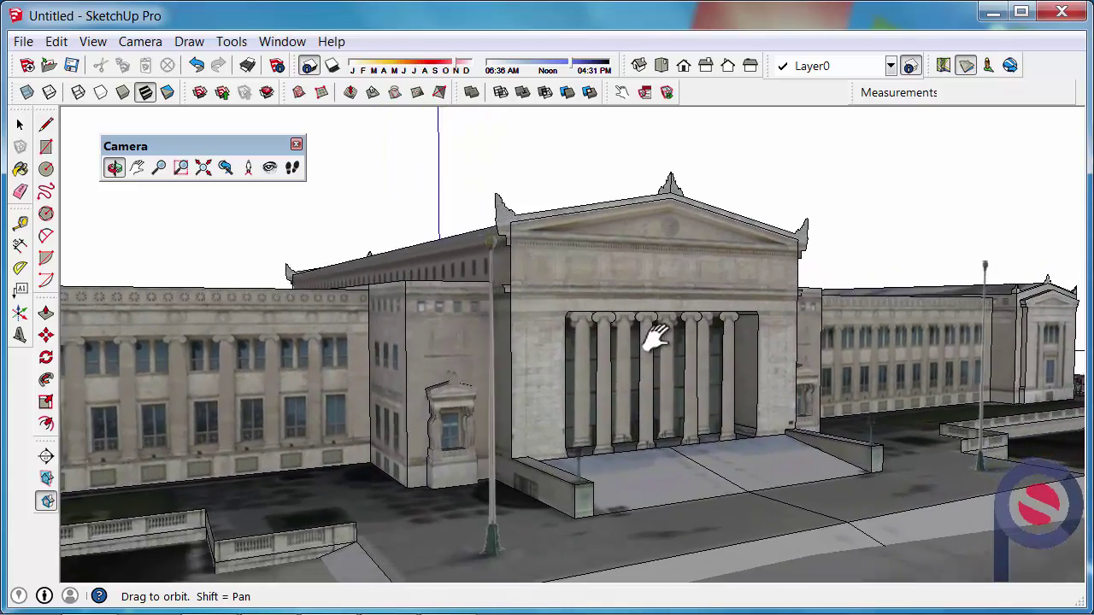
key(space)
scroll(721, 350, down, 3)
mouse_move(721, 350)
middle_down()
mouse_move(598, 350)
mouse_move(721, 348)
middle_up()
scroll(806, 360, up, 1)
scroll(806, 361, up, 1)
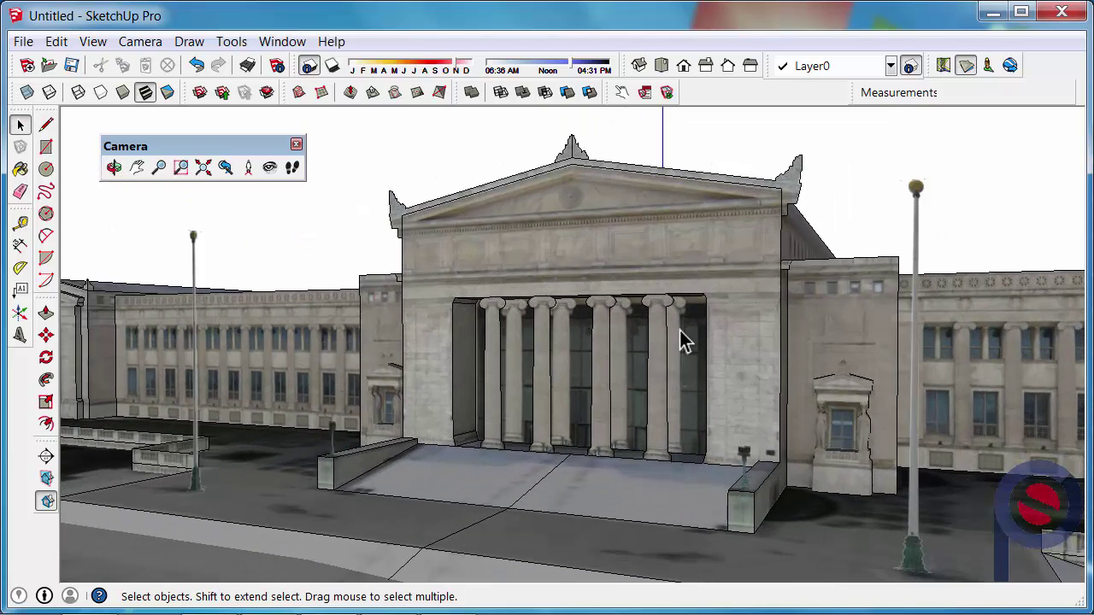